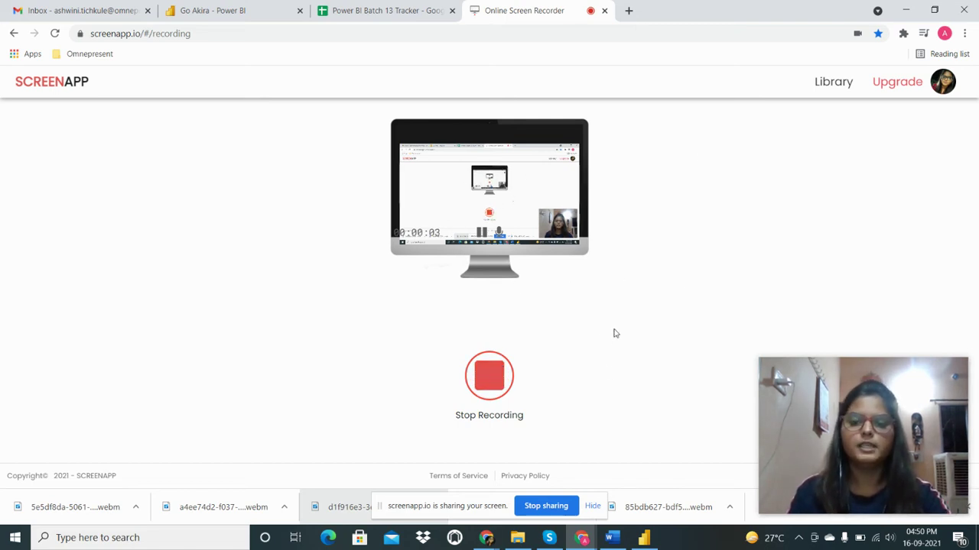
# Switch from the ScreenApp recorder in Chrome to the Word exercise document
pyautogui.click(609, 537)
# Read the 'Create a stacked column chart and use drill-down' instructions and table list, then return to Power BI
pyautogui.scroll(10, 426, 270)
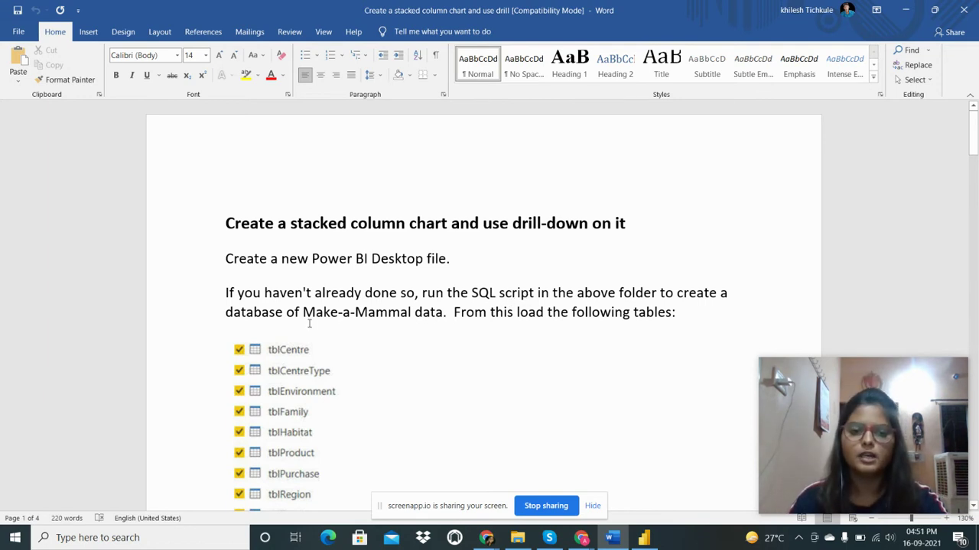
pyautogui.scroll(-1, 330, 261)
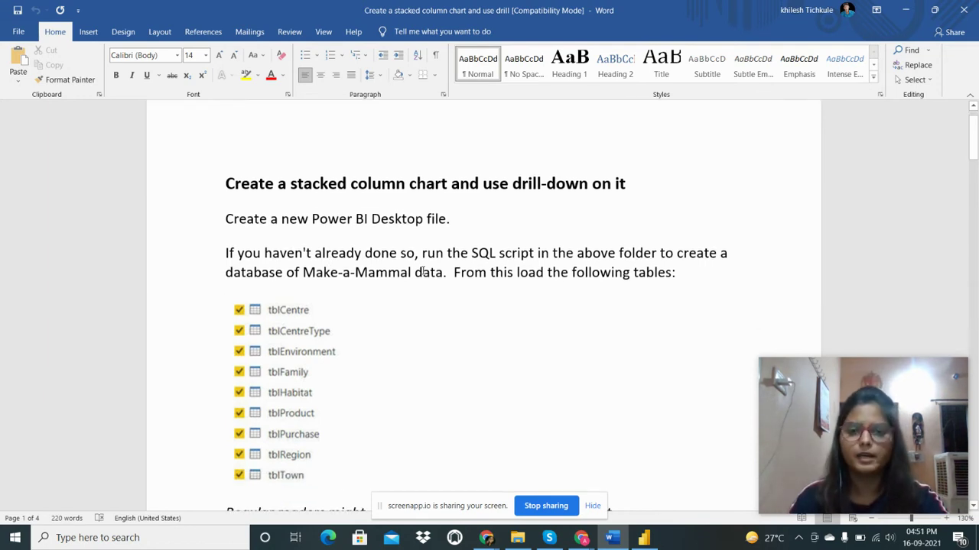
pyautogui.scroll(-1, 422, 273)
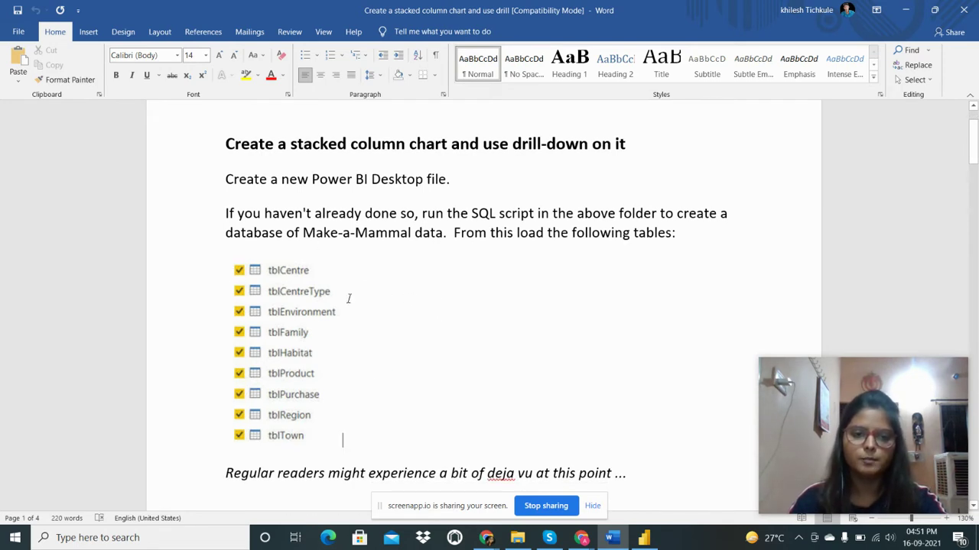
pyautogui.scroll(-4, 418, 286)
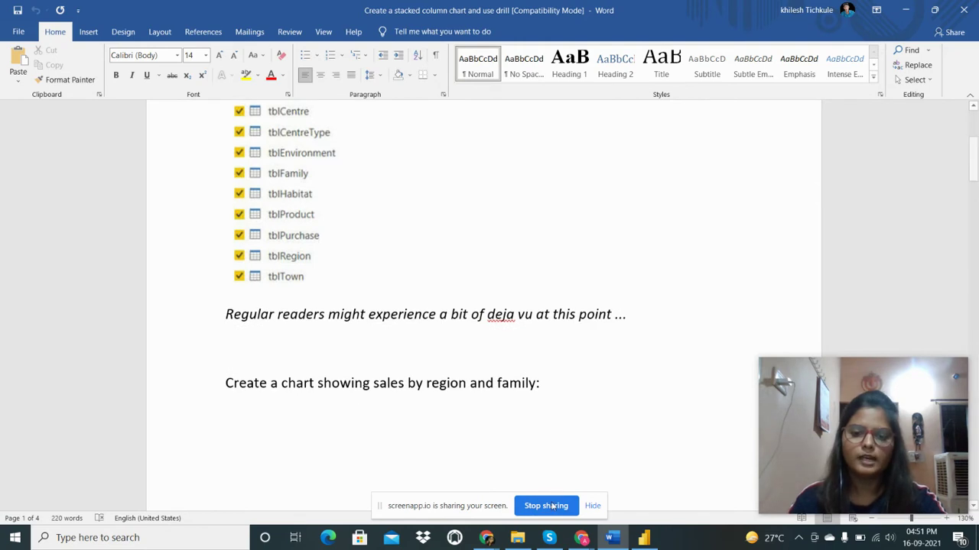
pyautogui.click(644, 537)
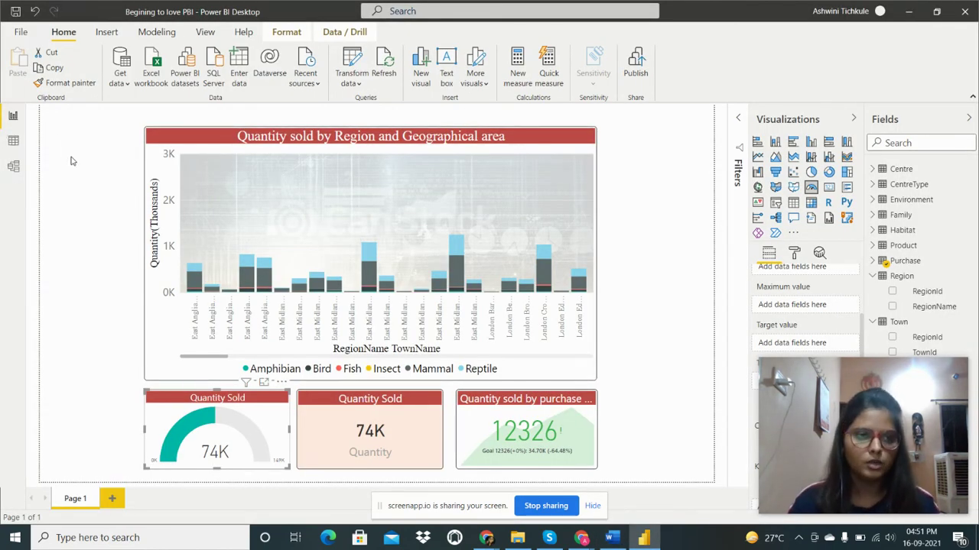
pyautogui.click(120, 76)
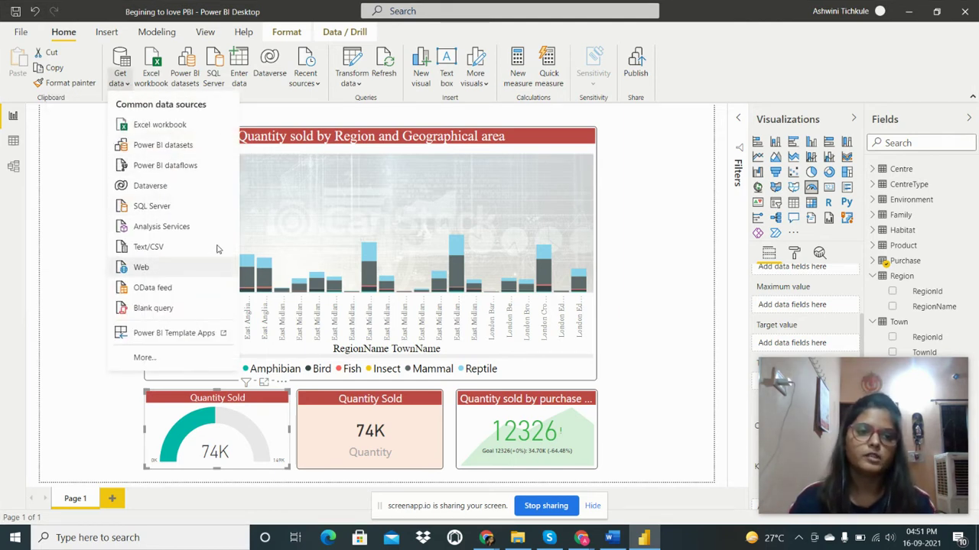
pyautogui.click(167, 214)
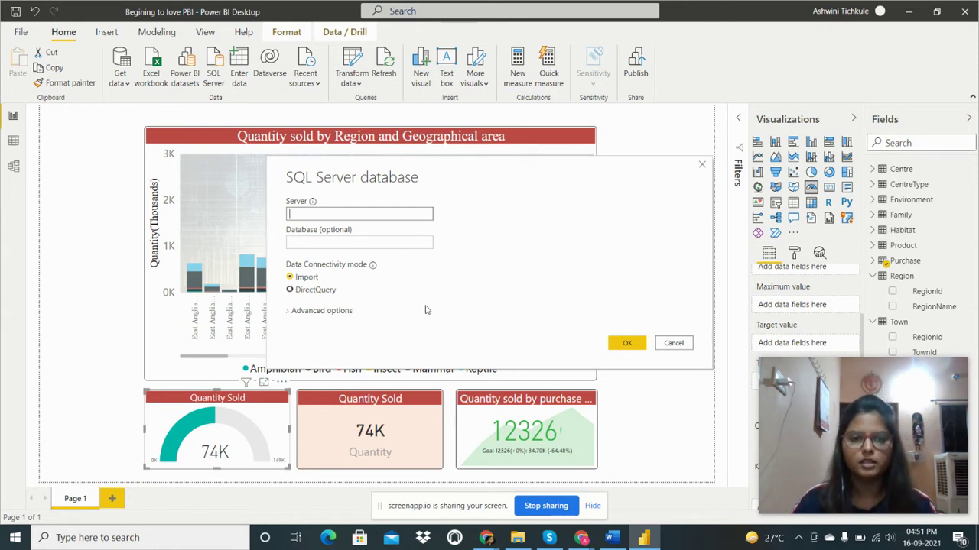
pyautogui.click(672, 343)
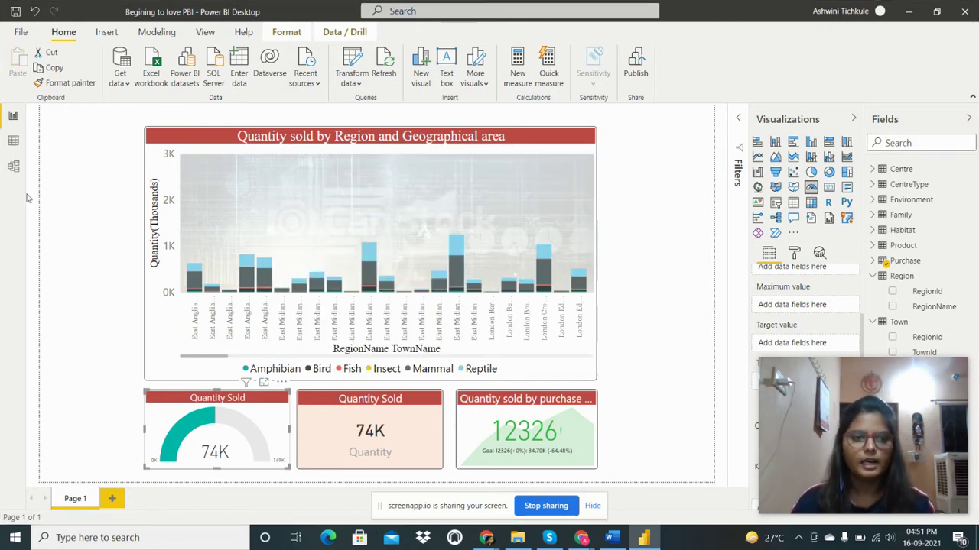
pyautogui.click(13, 141)
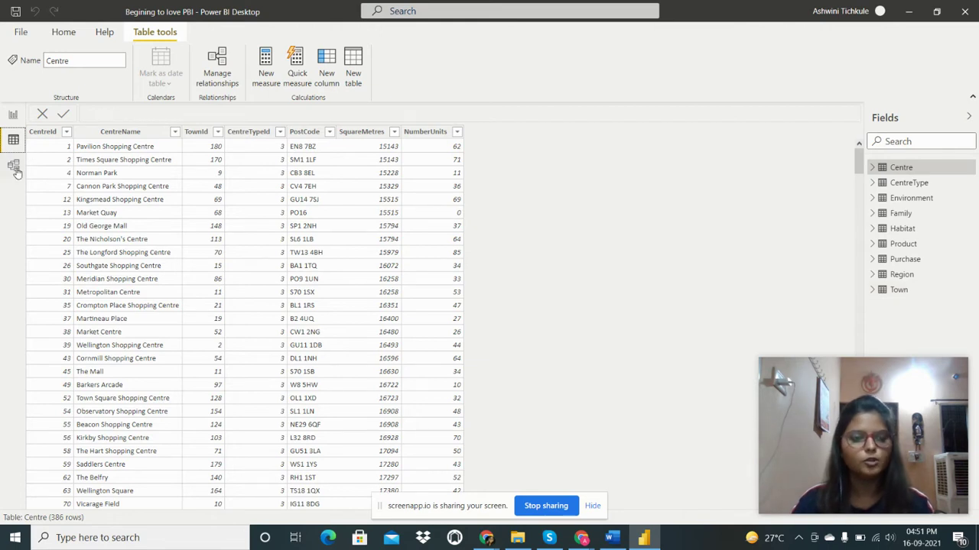
pyautogui.click(12, 117)
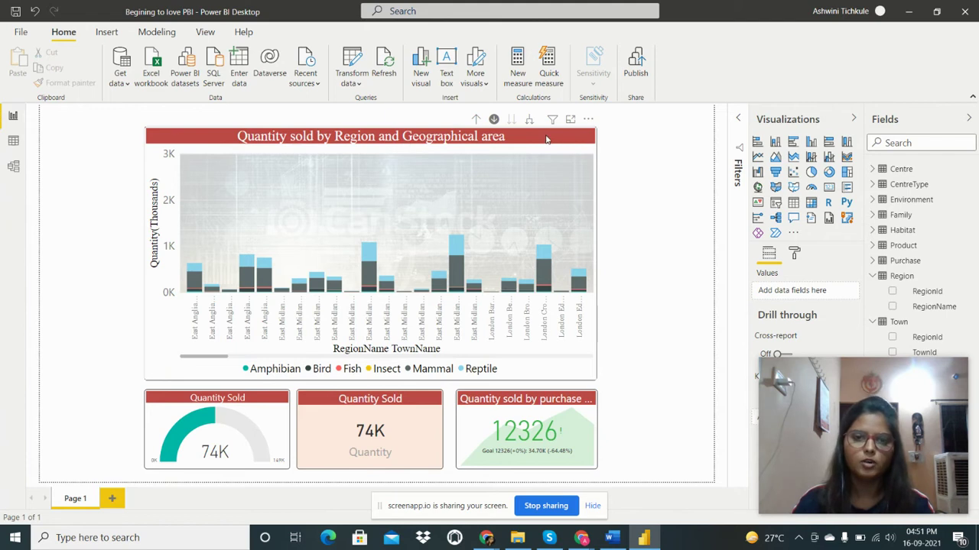
pyautogui.click(590, 141)
pyautogui.click(158, 398)
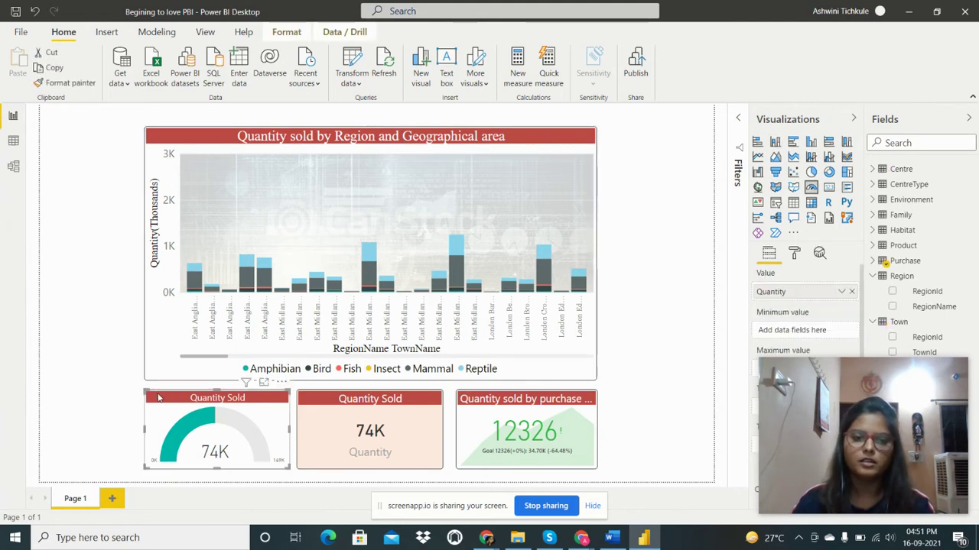
pyautogui.click(312, 403)
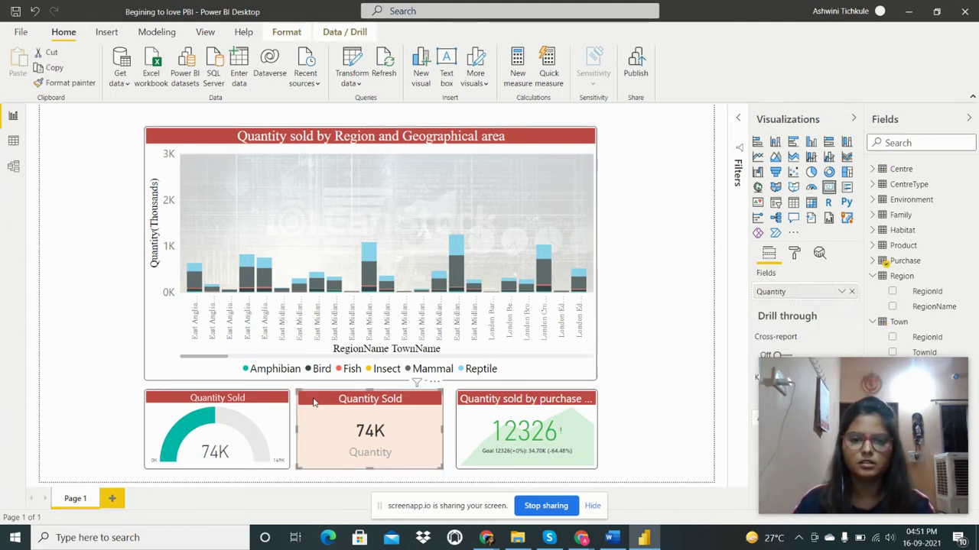
pyautogui.click(511, 403)
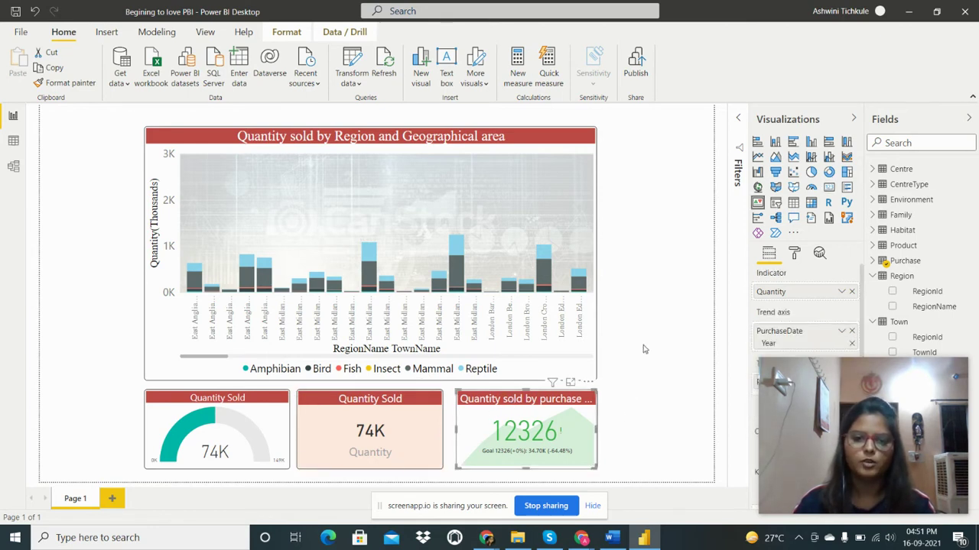
pyautogui.click(200, 148)
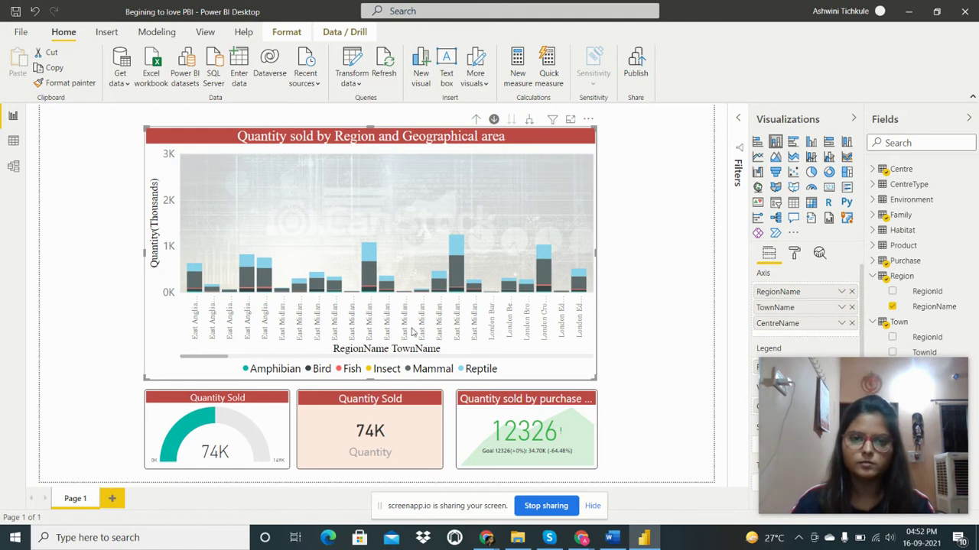
pyautogui.click(475, 120)
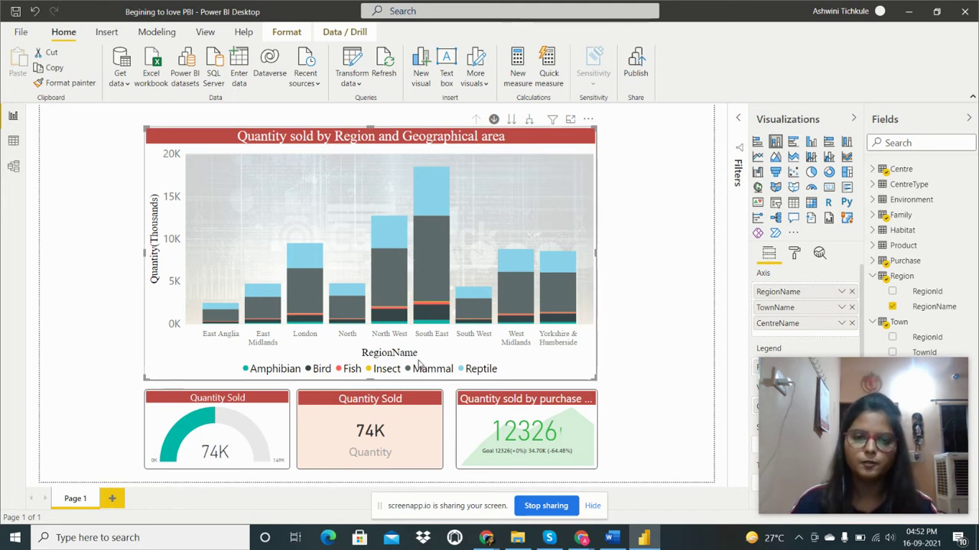
# Expand the quantity chart one level to show bars by RegionName and TownName for all regions
pyautogui.click(493, 120)
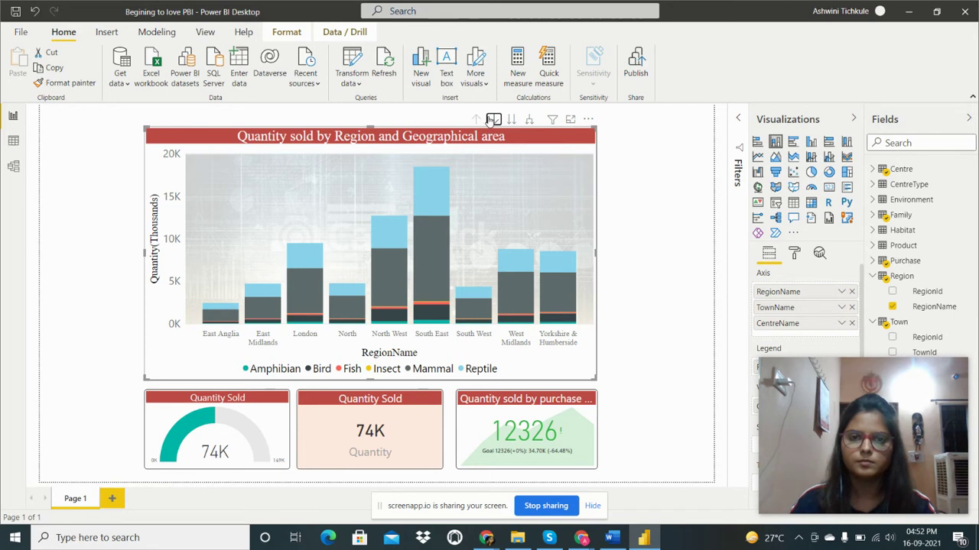
pyautogui.click(511, 119)
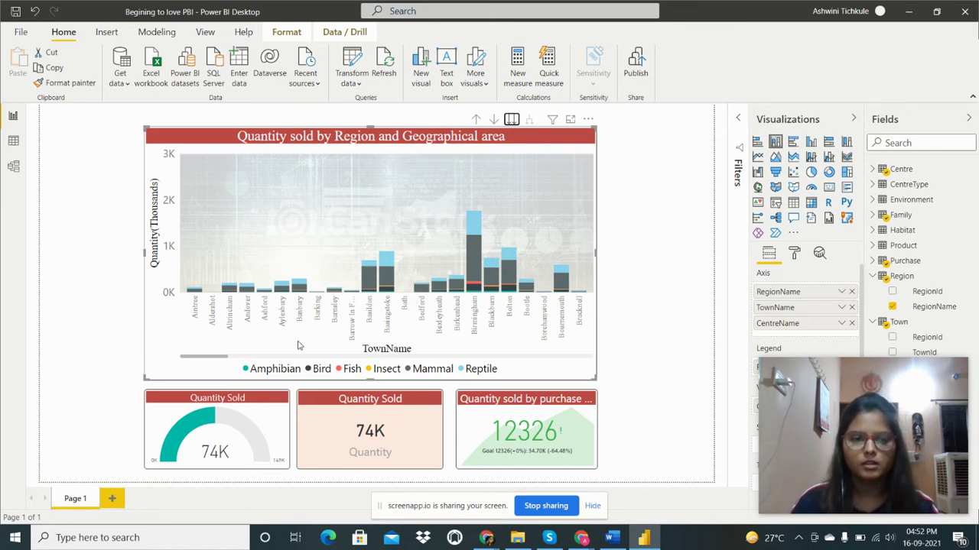
pyautogui.click(475, 121)
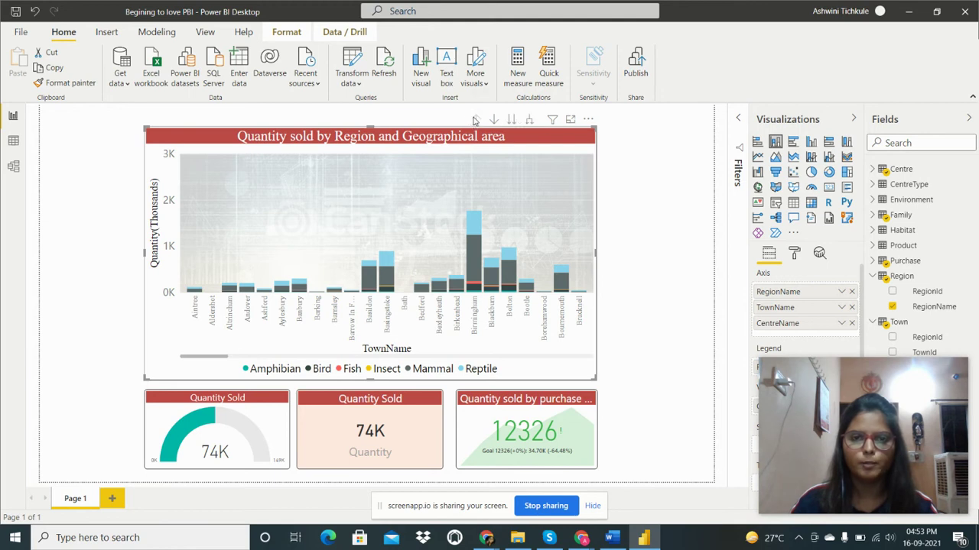
pyautogui.click(529, 121)
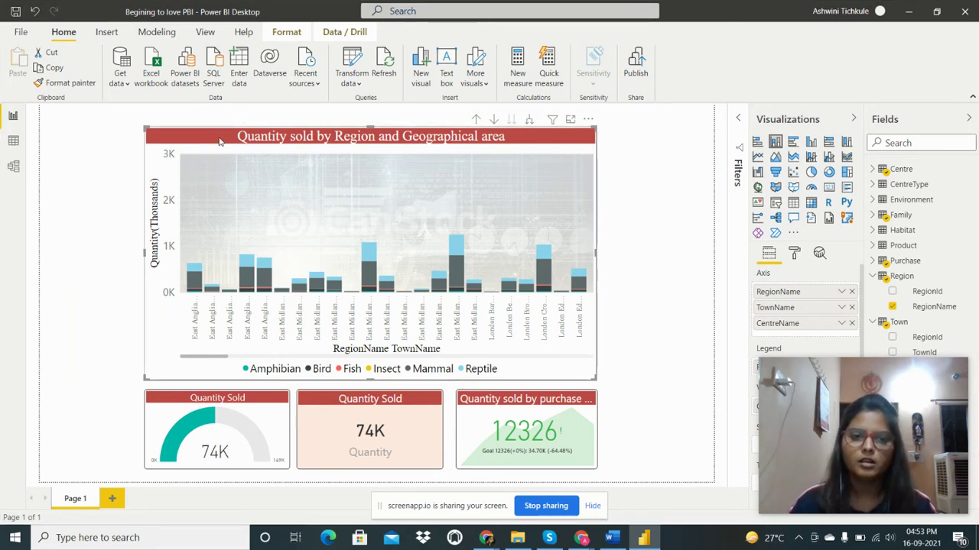
pyautogui.click(795, 254)
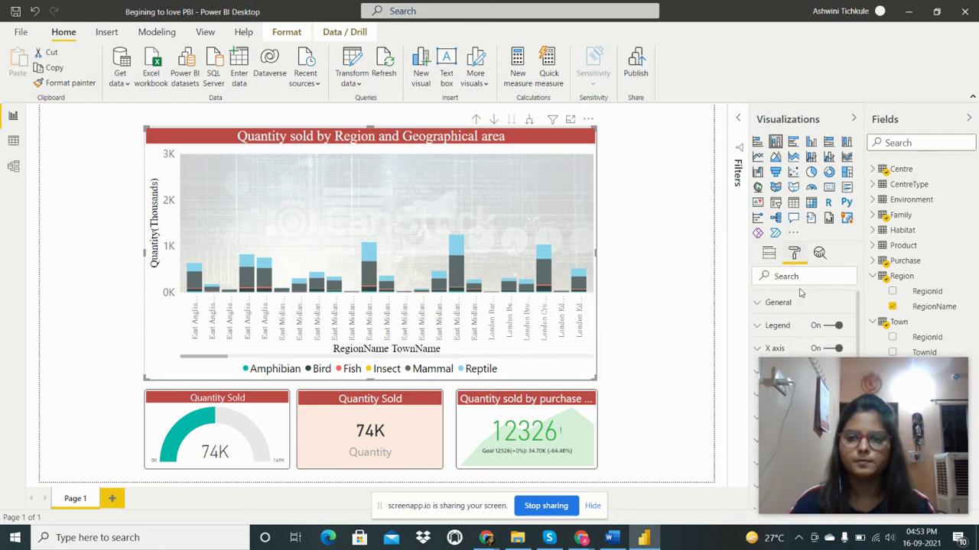
pyautogui.scroll(-5, 799, 306)
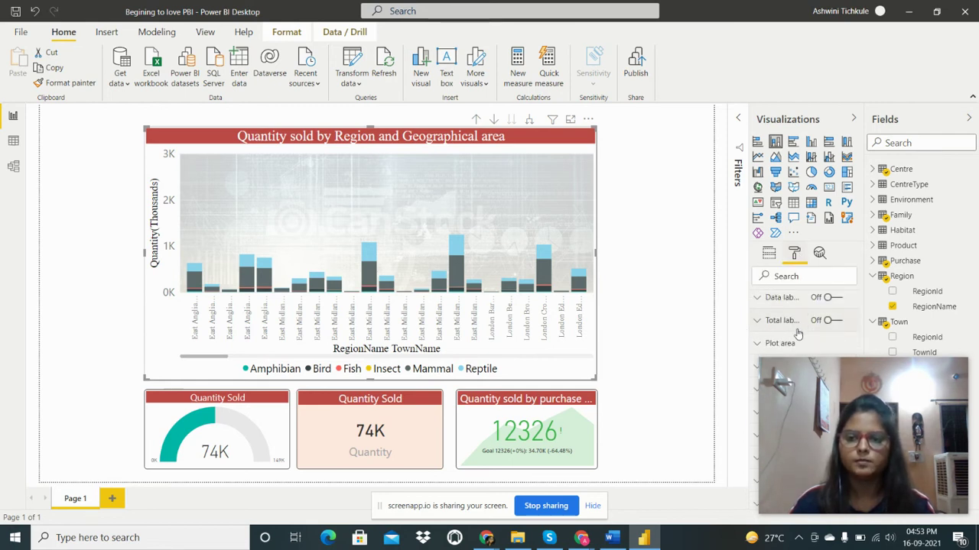
pyautogui.scroll(2, 793, 328)
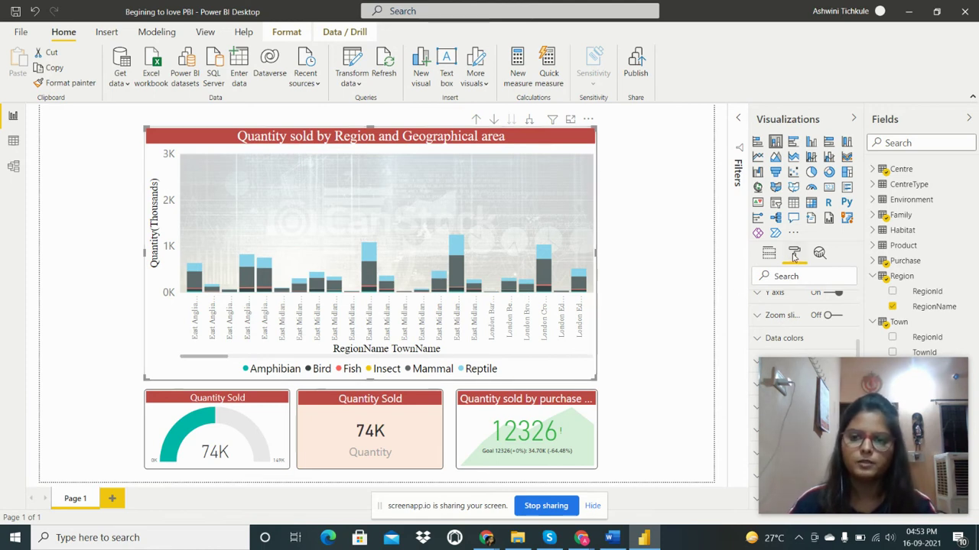
pyautogui.scroll(3, 794, 327)
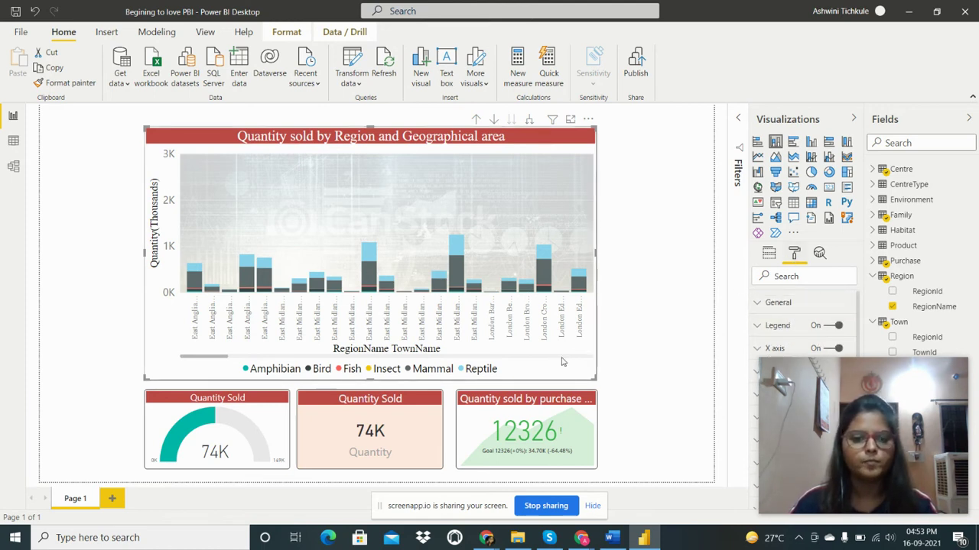
pyautogui.click(777, 326)
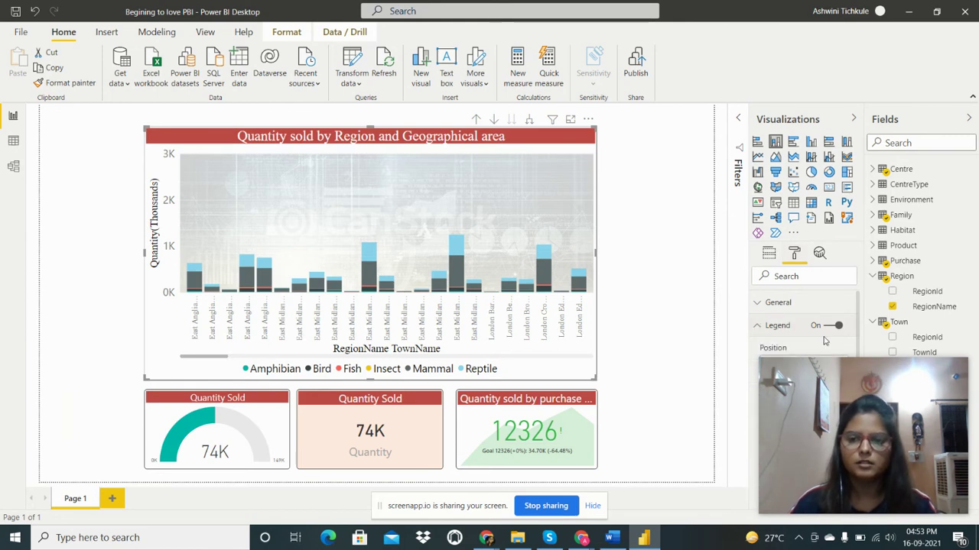
pyautogui.scroll(-2, 787, 330)
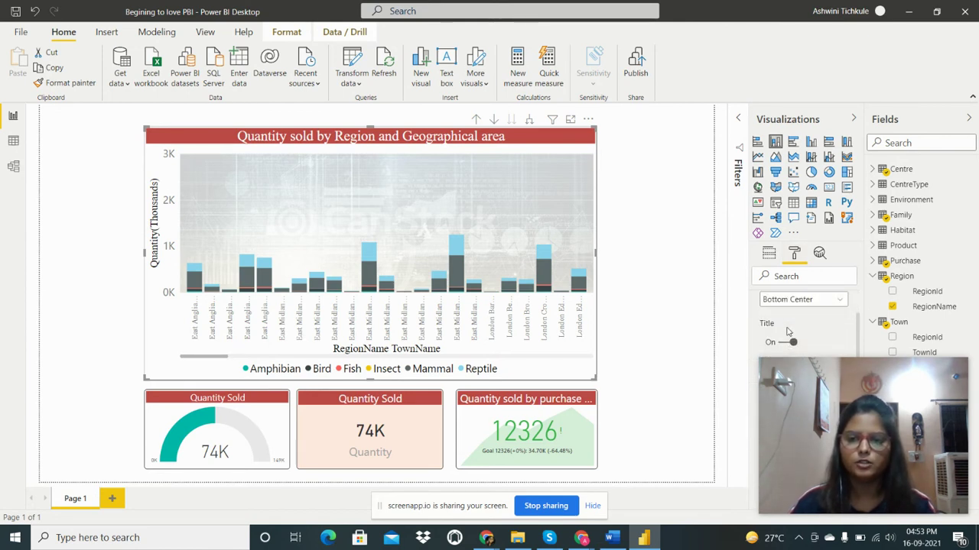
pyautogui.scroll(2, 805, 326)
pyautogui.scroll(-2, 791, 311)
pyautogui.click(838, 305)
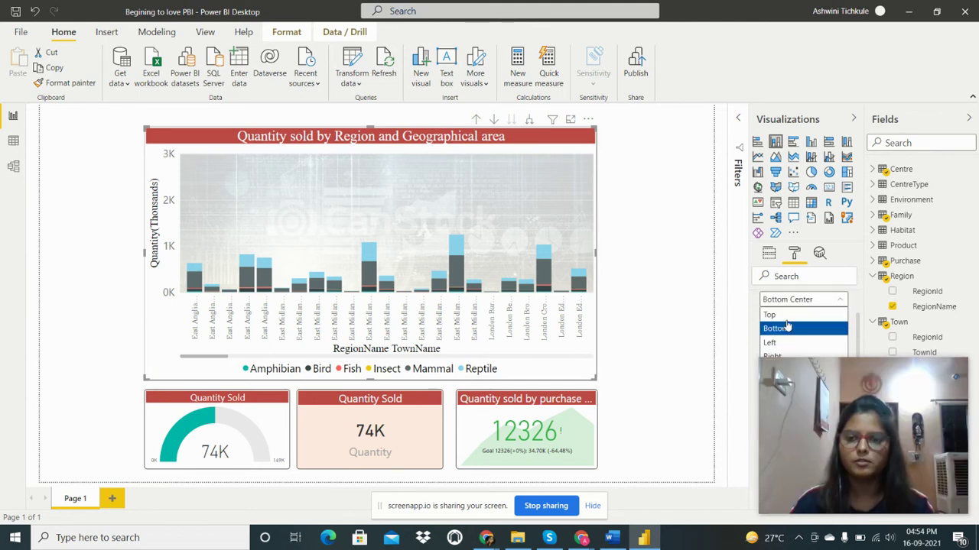
pyautogui.click(669, 298)
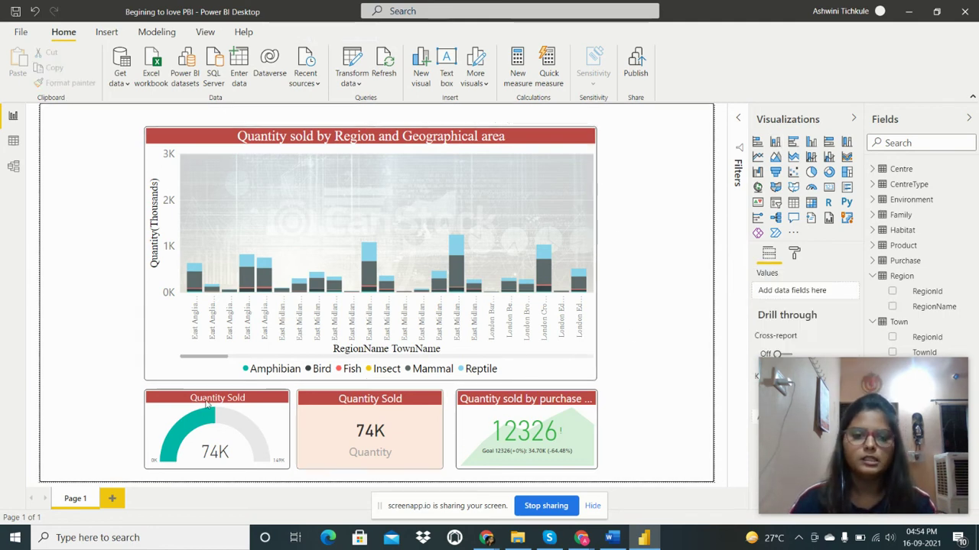
pyautogui.click(182, 404)
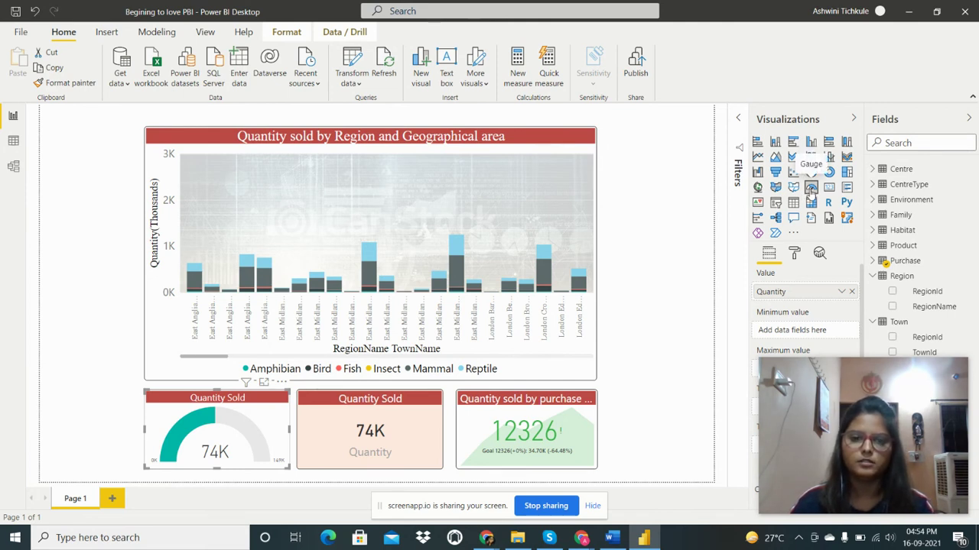
pyautogui.click(323, 403)
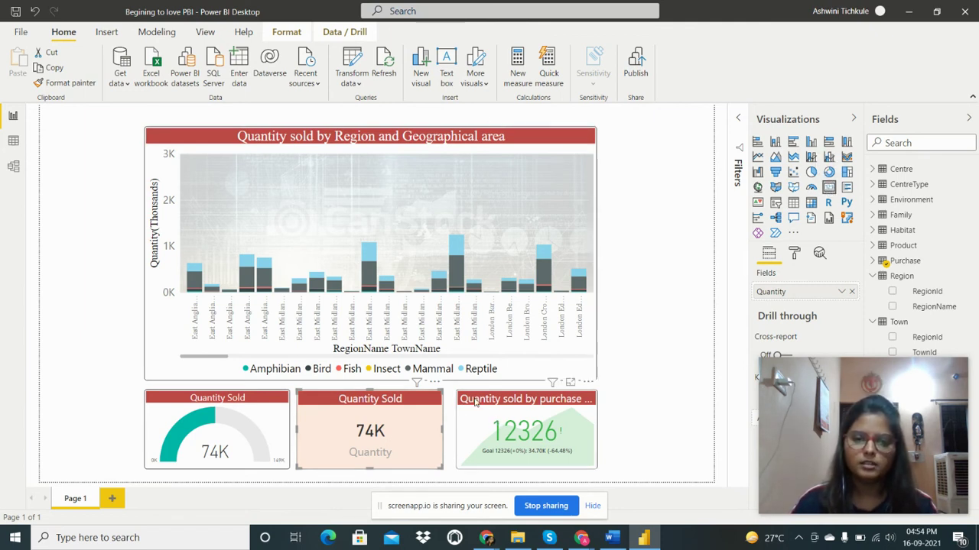
# Widen the 12326 KPI visual until its Quantity by PurchaseDate Year title fits, then deselect it
pyautogui.click(475, 403)
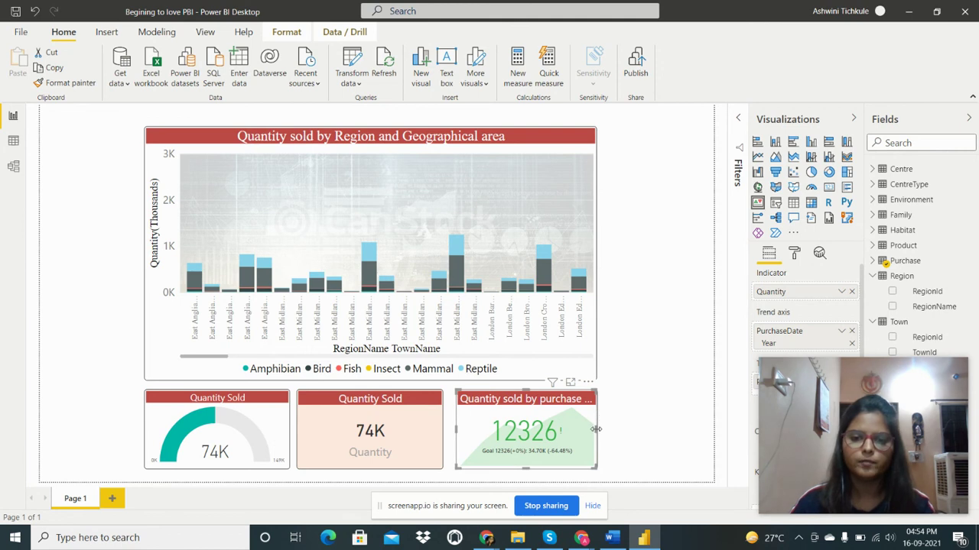
pyautogui.moveTo(649, 441); pyautogui.dragTo(668, 442)
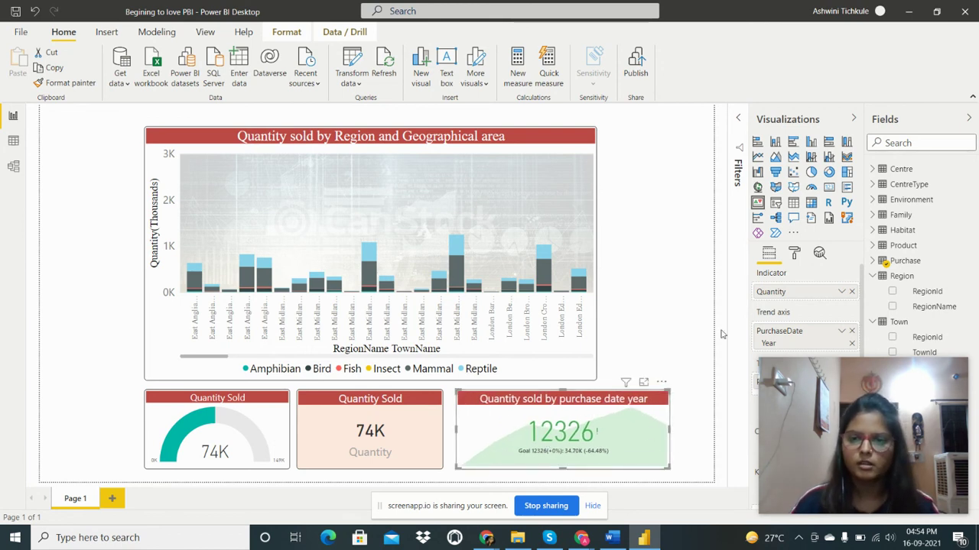
pyautogui.click(794, 253)
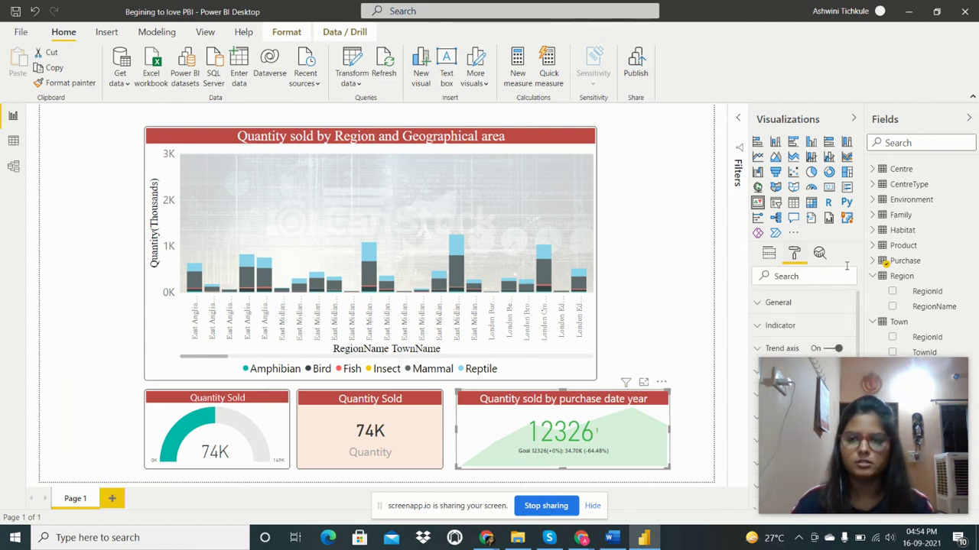
pyautogui.scroll(-1, 795, 319)
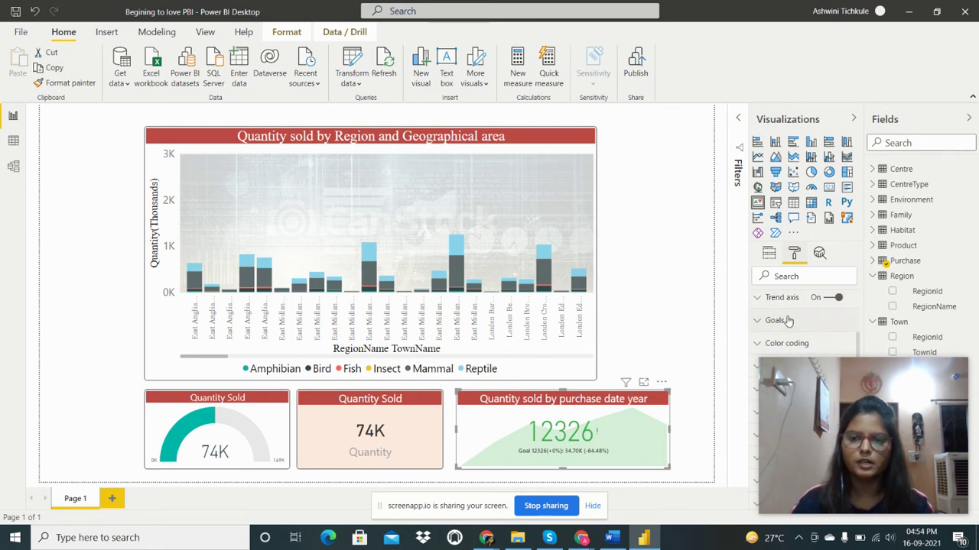
pyautogui.scroll(1, 795, 315)
pyautogui.scroll(-2, 797, 335)
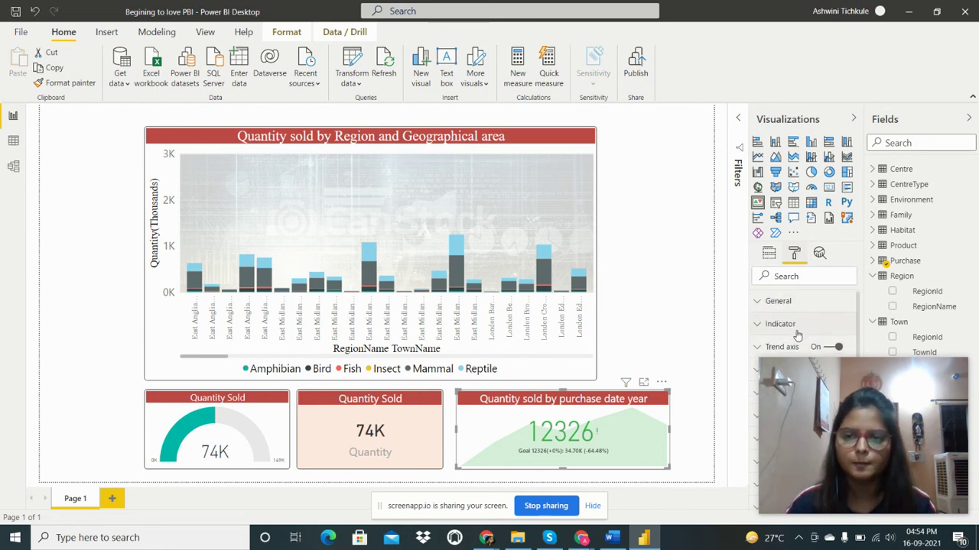
pyautogui.click(656, 266)
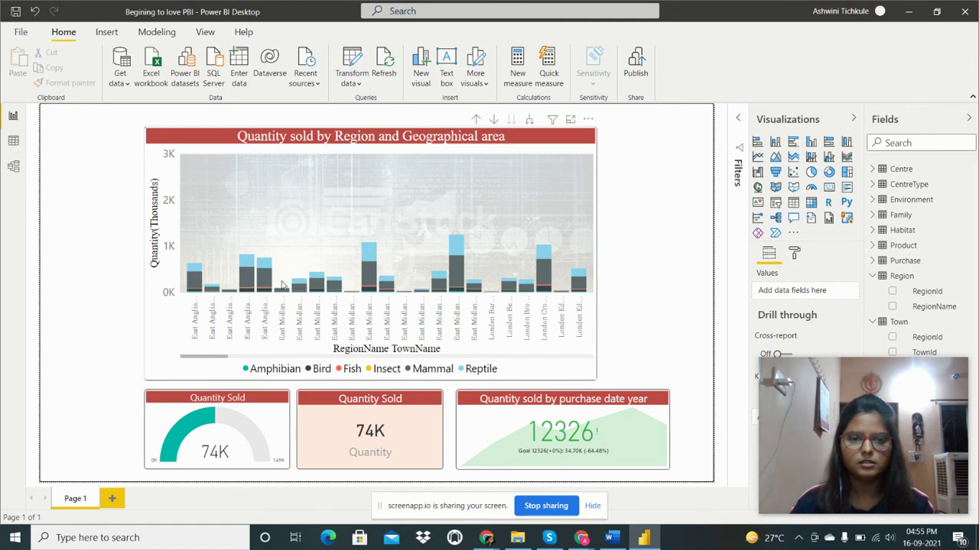